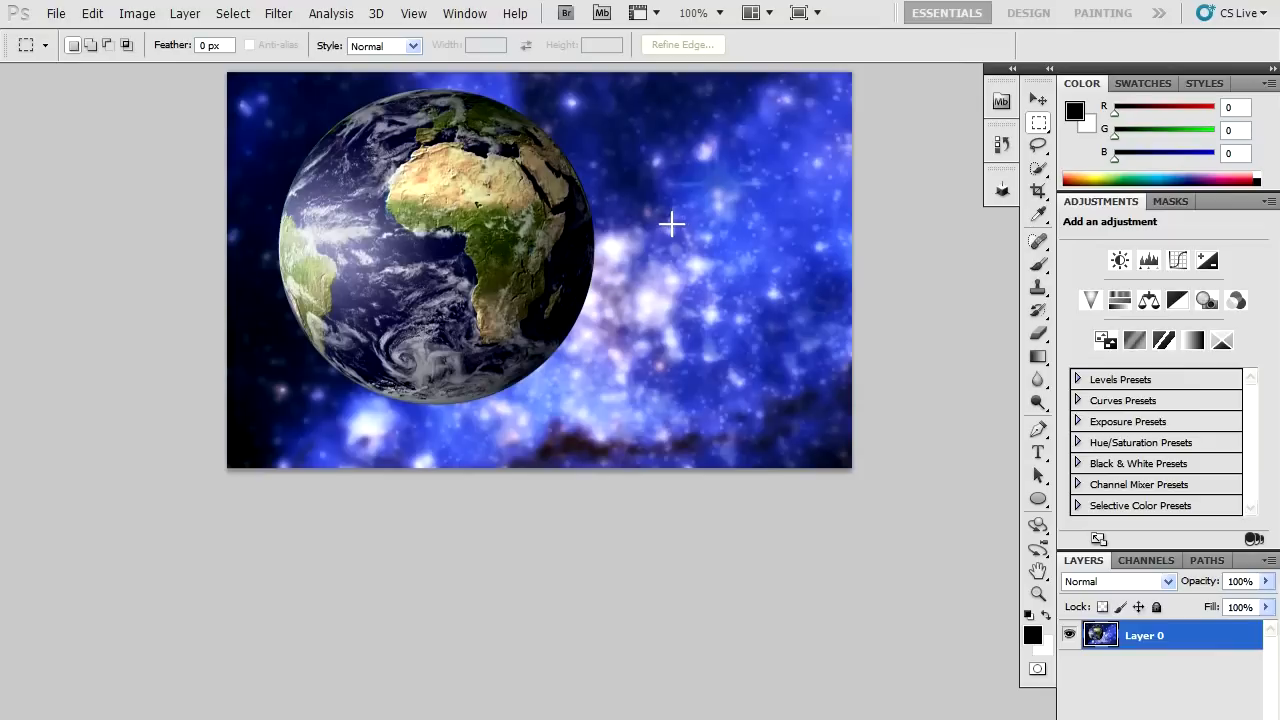
- Enlarge the image to 1500 pixels wide with proportions constrained, using Bicubic Smoother (best for enlargement) resampling
left_click(137, 13)
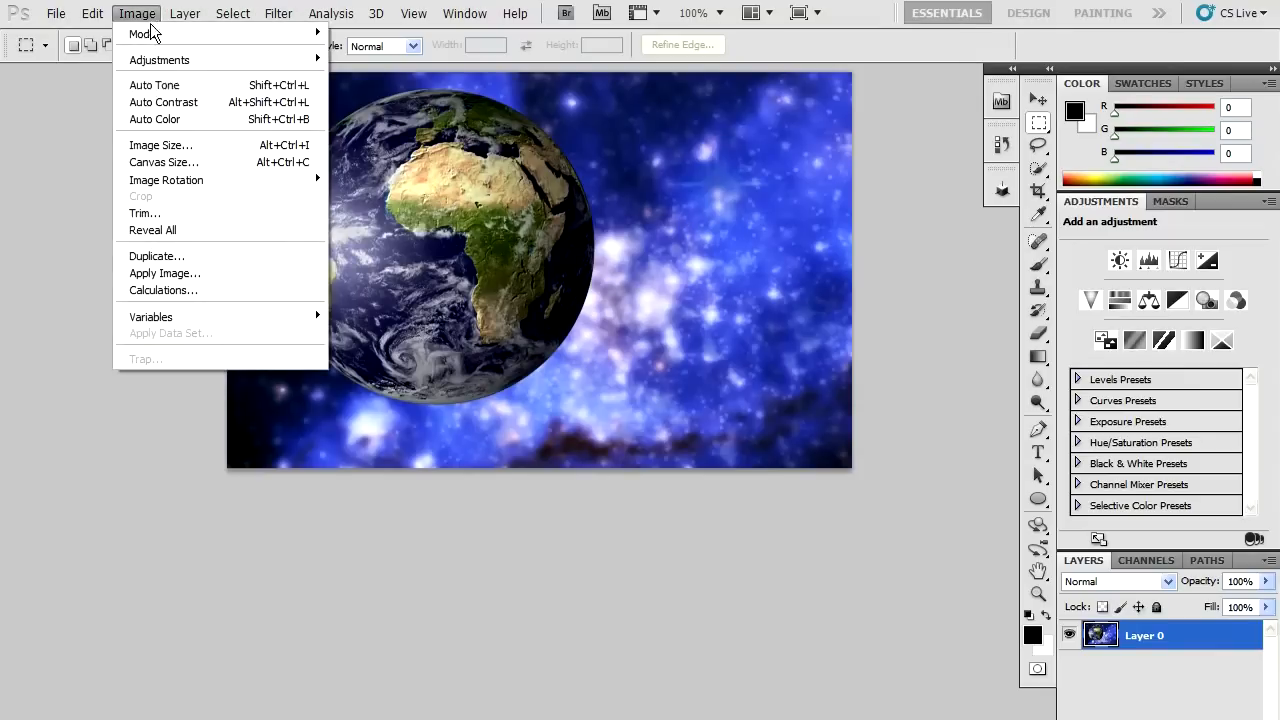
left_click(160, 145)
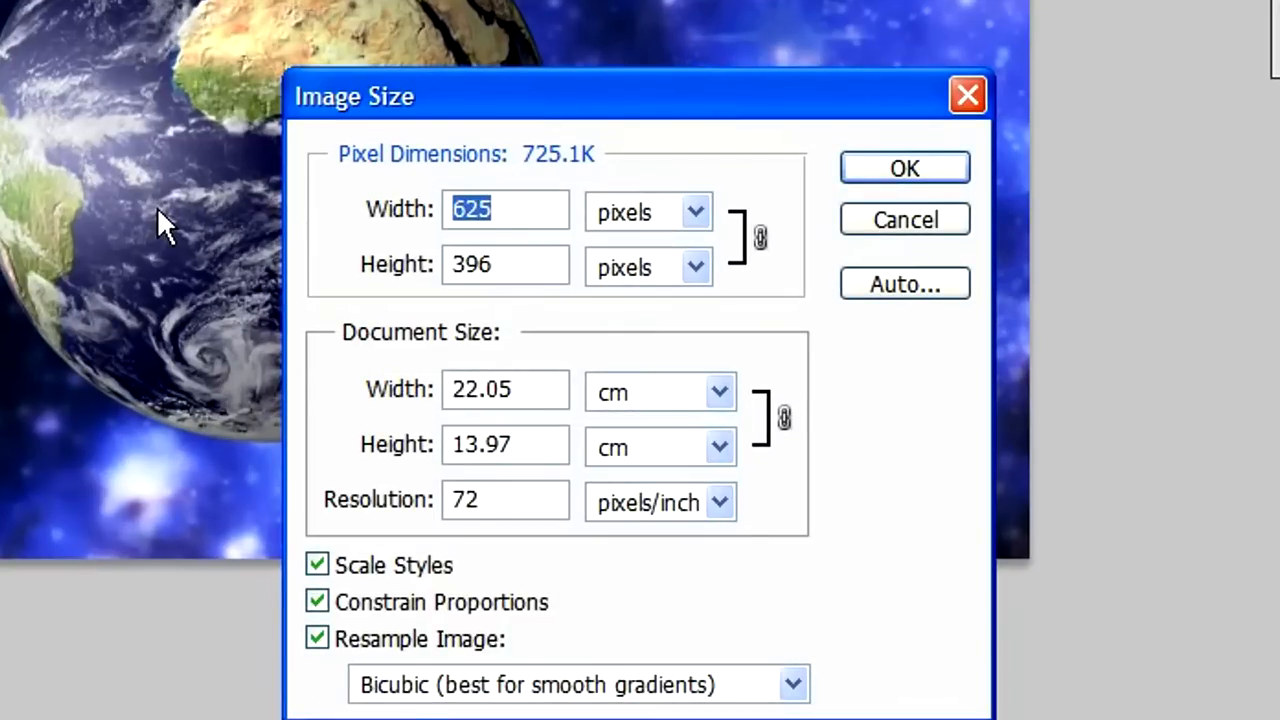
type("1500")
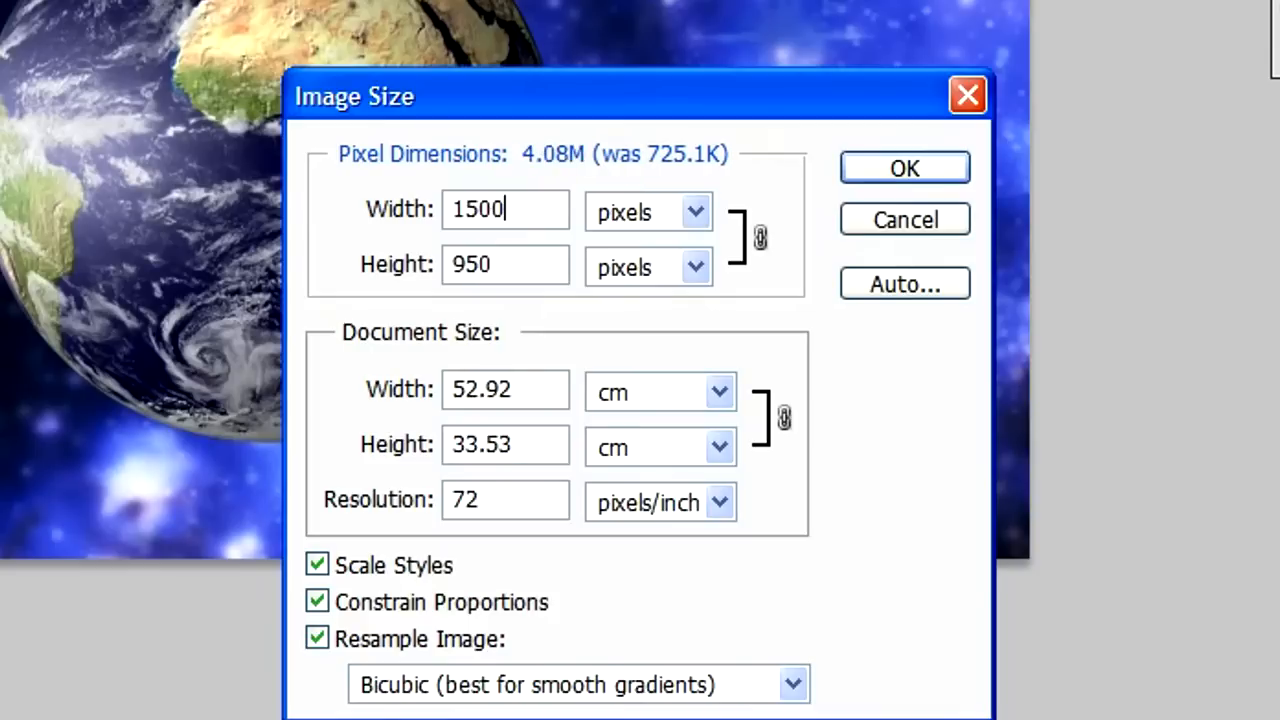
key("Tab")
key("Tab")
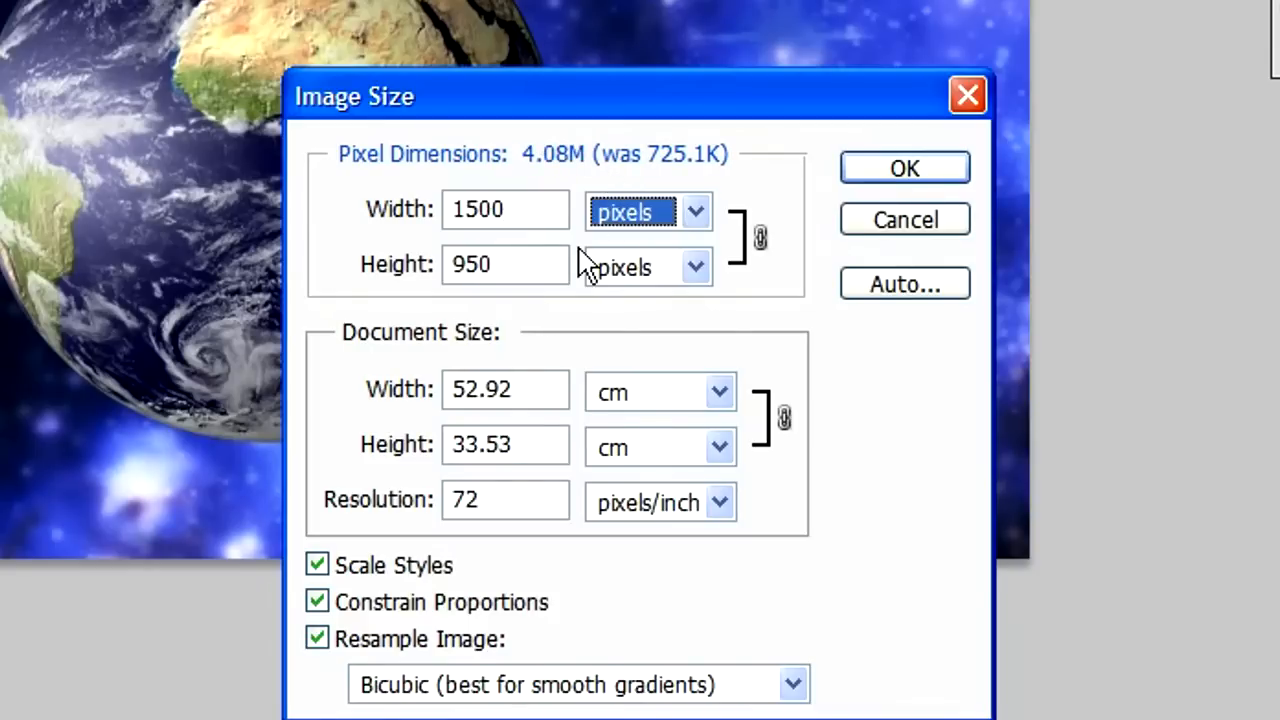
key("Tab")
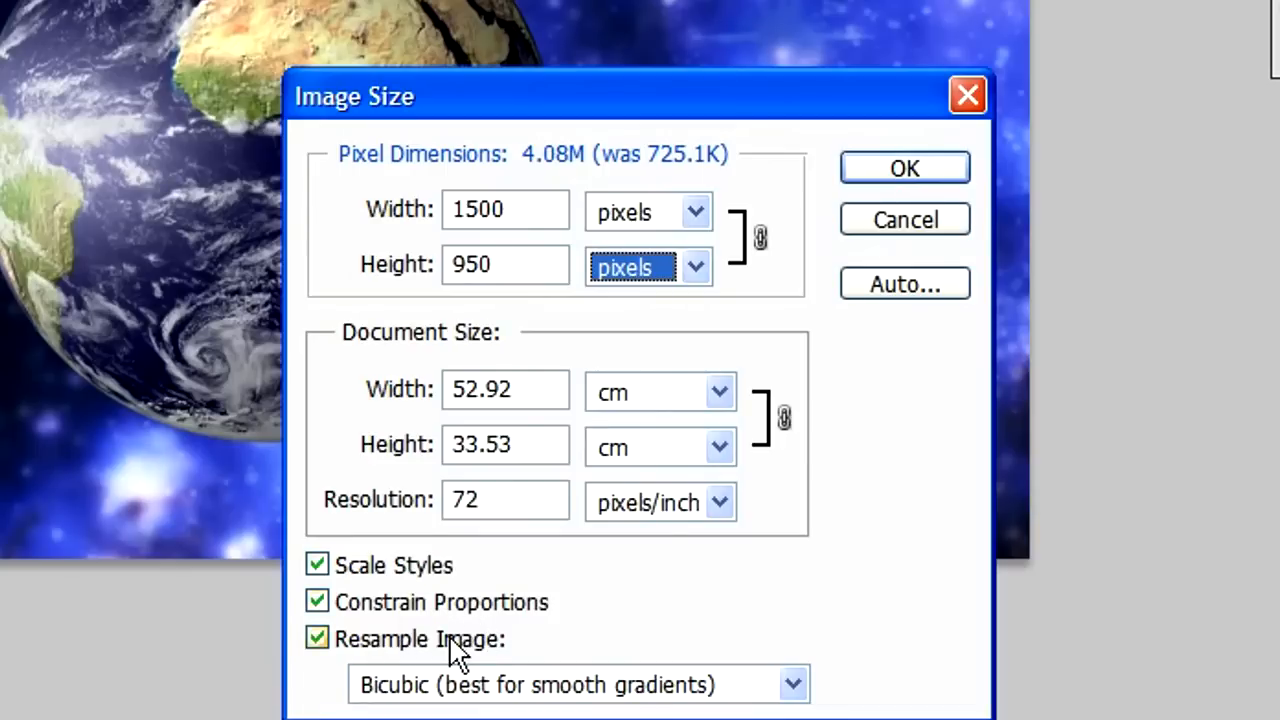
left_click(500, 690)
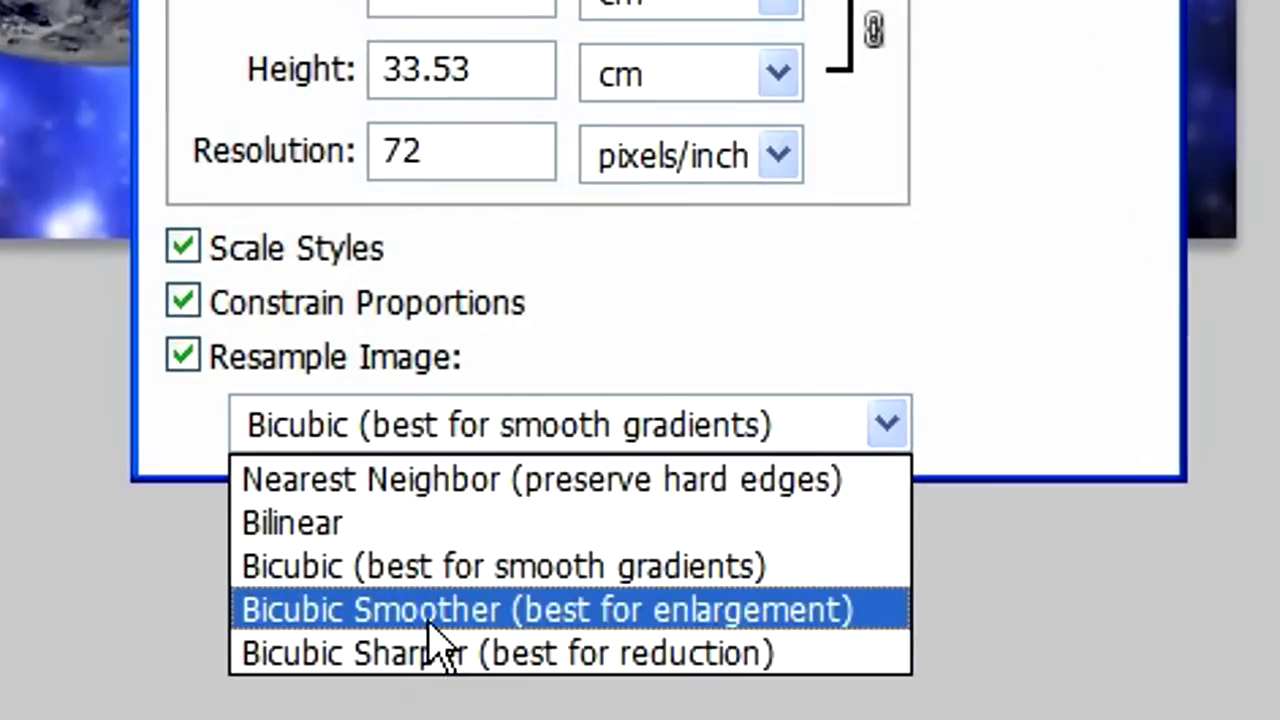
left_click(580, 610)
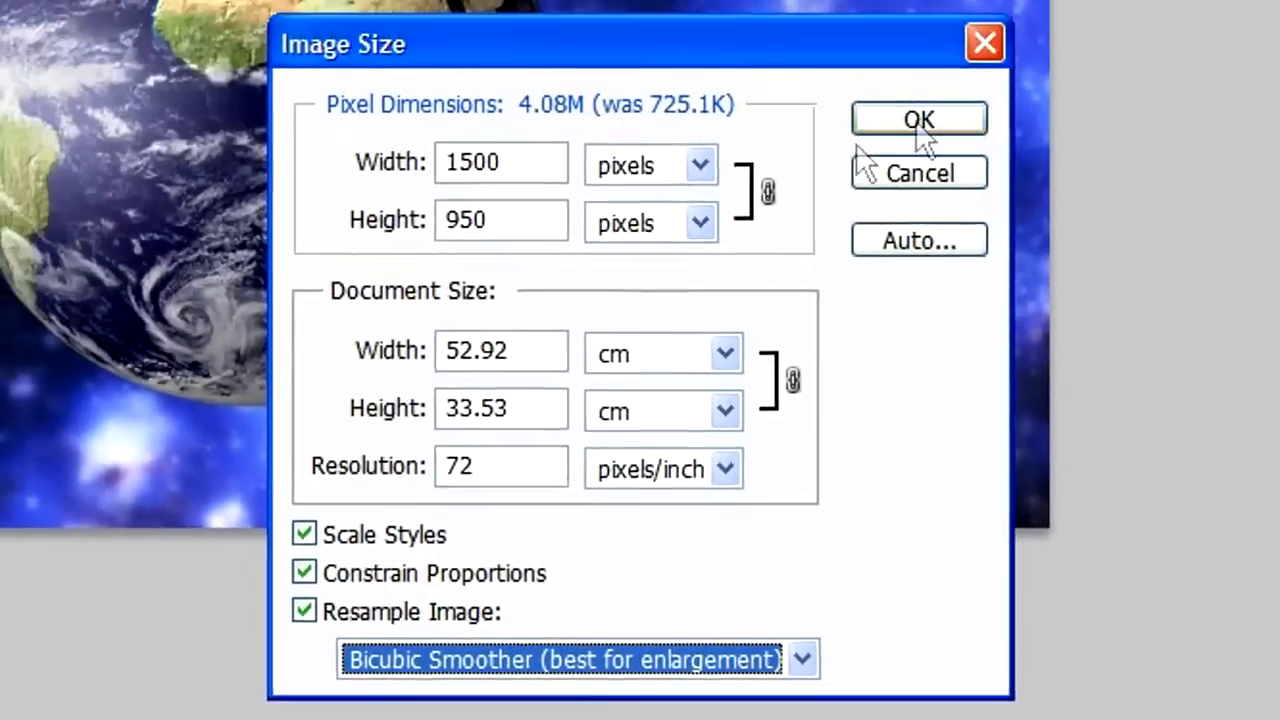
left_click(920, 134)
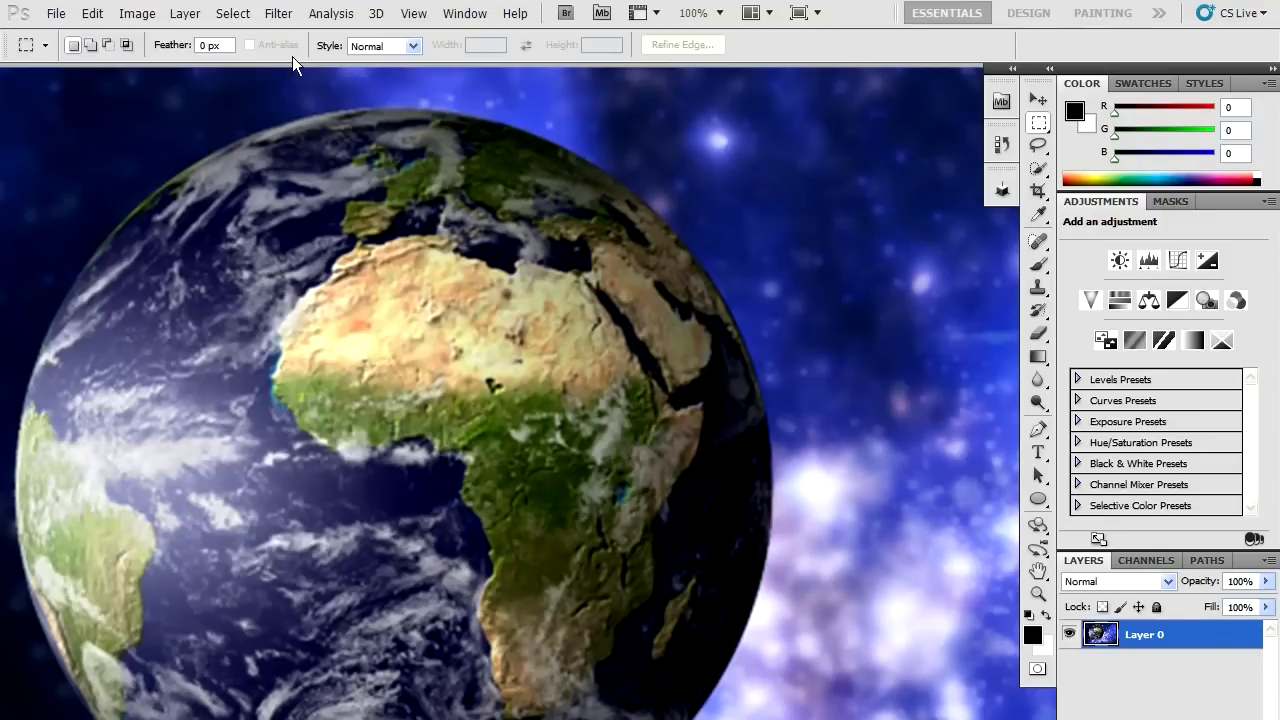
- Apply the Diffuse stylize filter to the enlarged image in Anisotropic mode
left_click(279, 13)
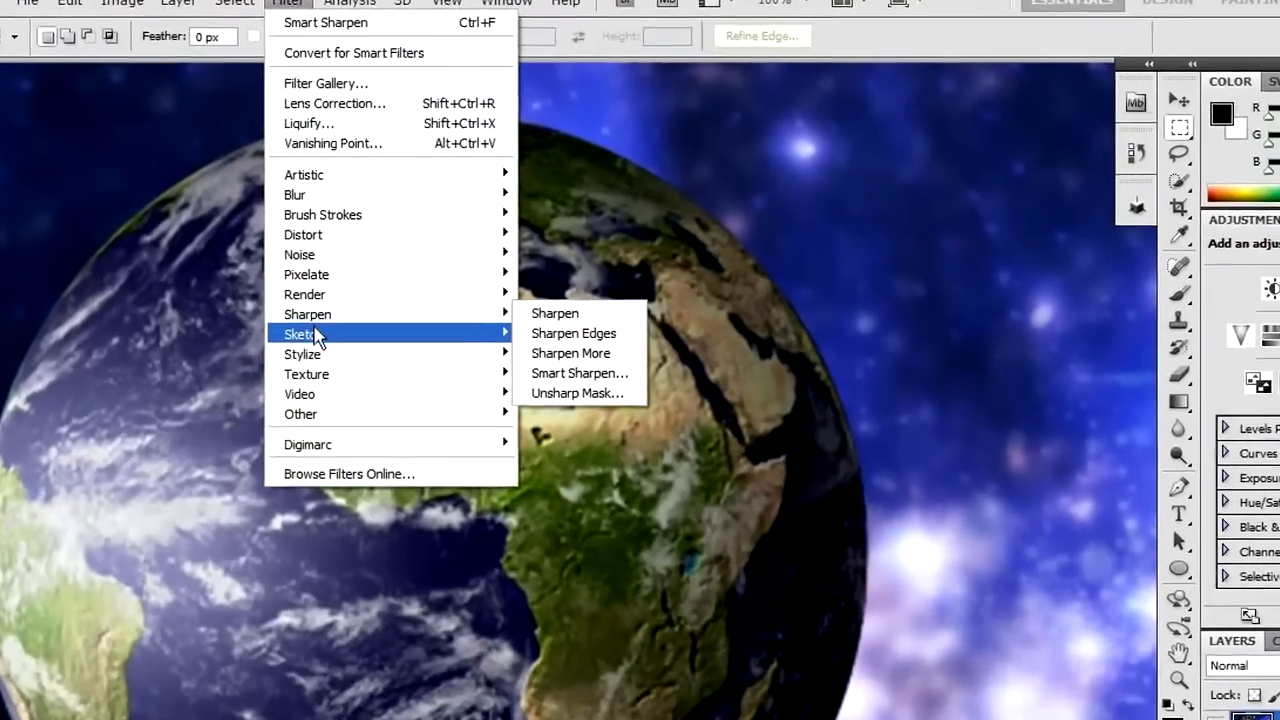
mouse_move(308, 312)
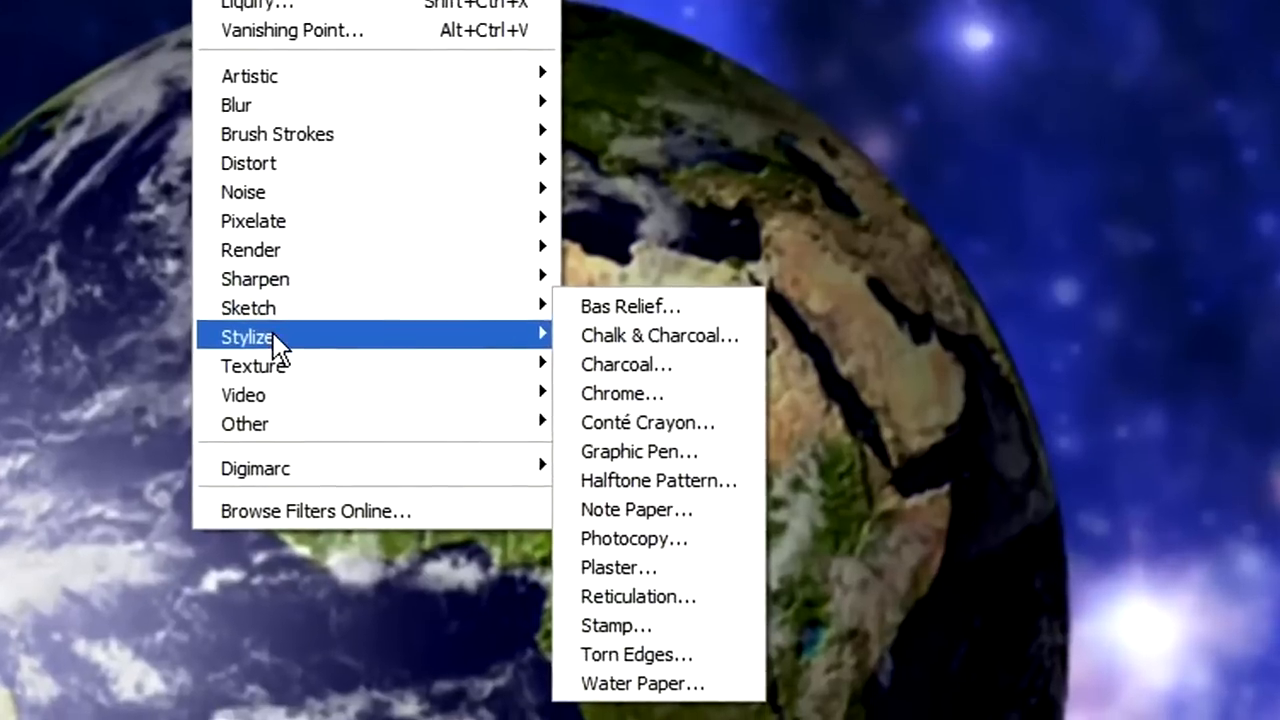
mouse_move(520, 345)
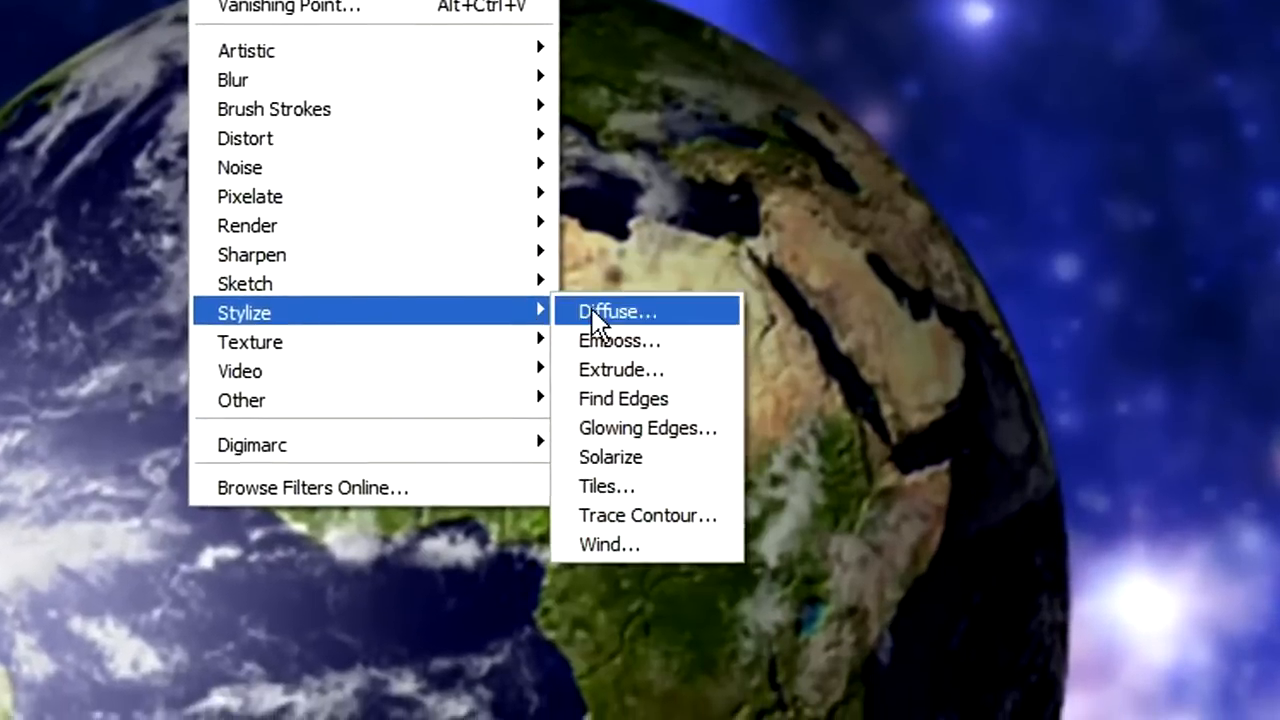
left_click(640, 349)
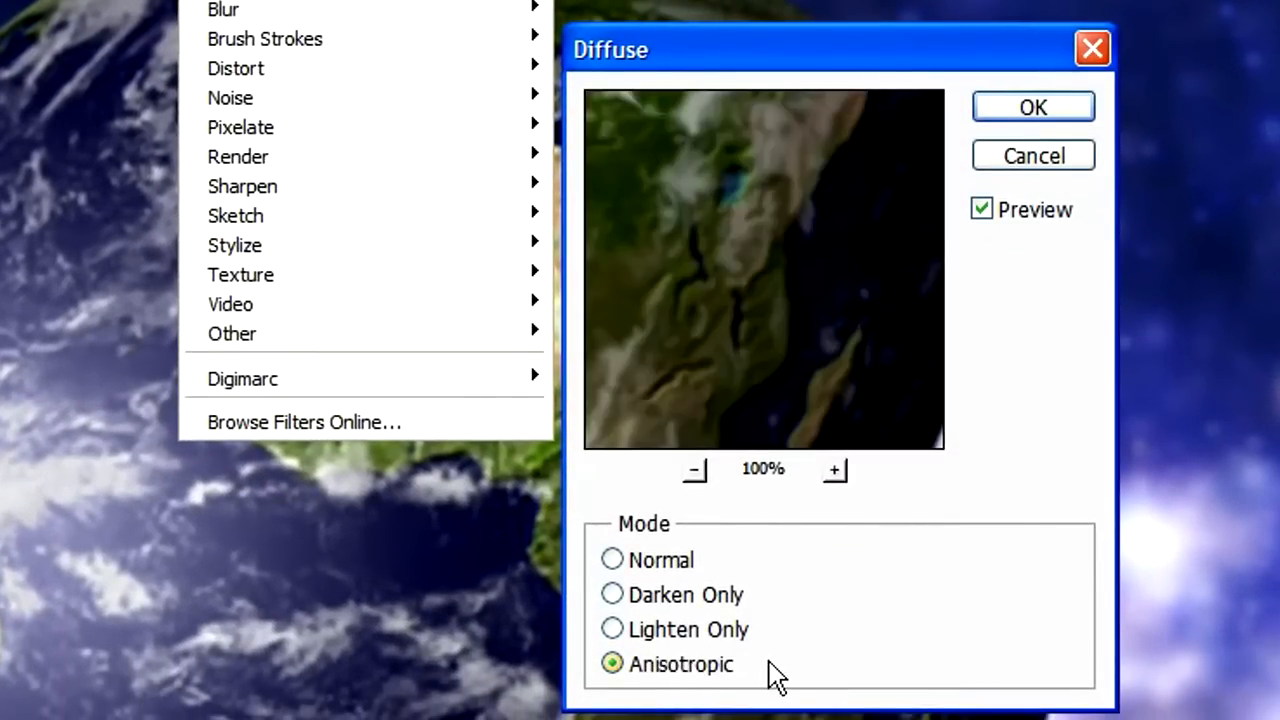
left_click(994, 107)
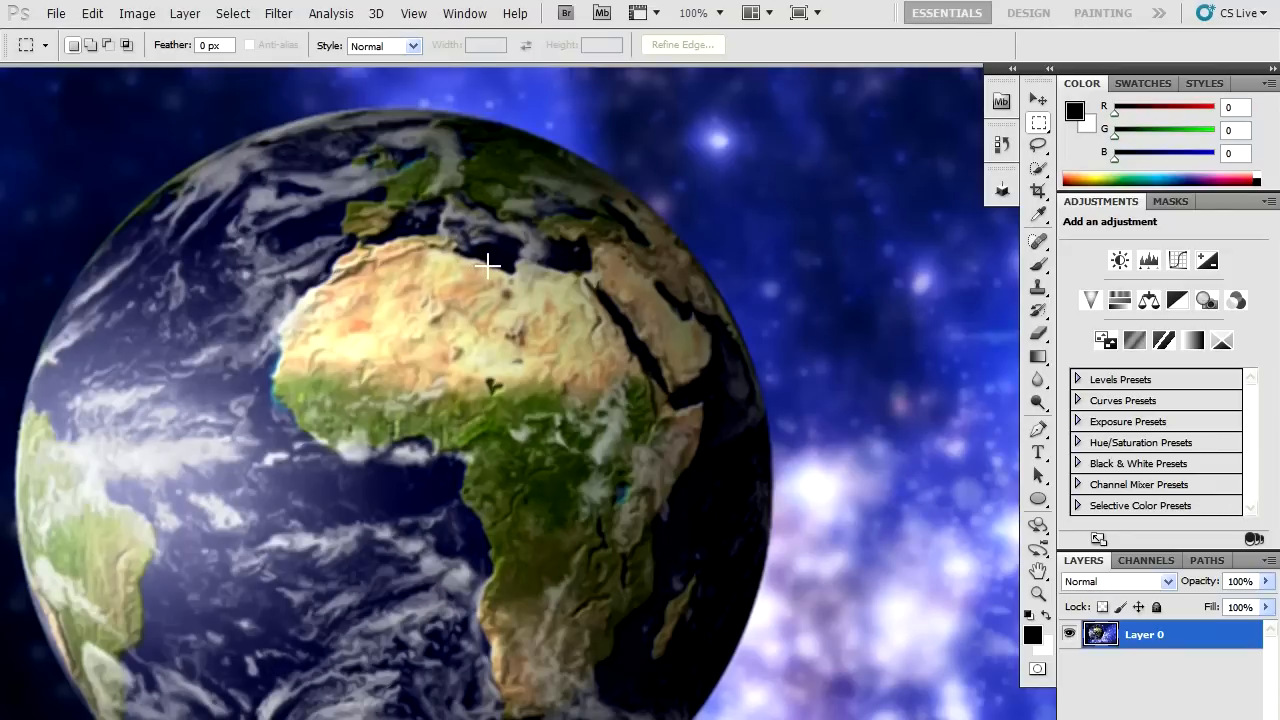
- Try fading the Diffuse effect to a lower opacity and return it to 100%
left_click(91, 13)
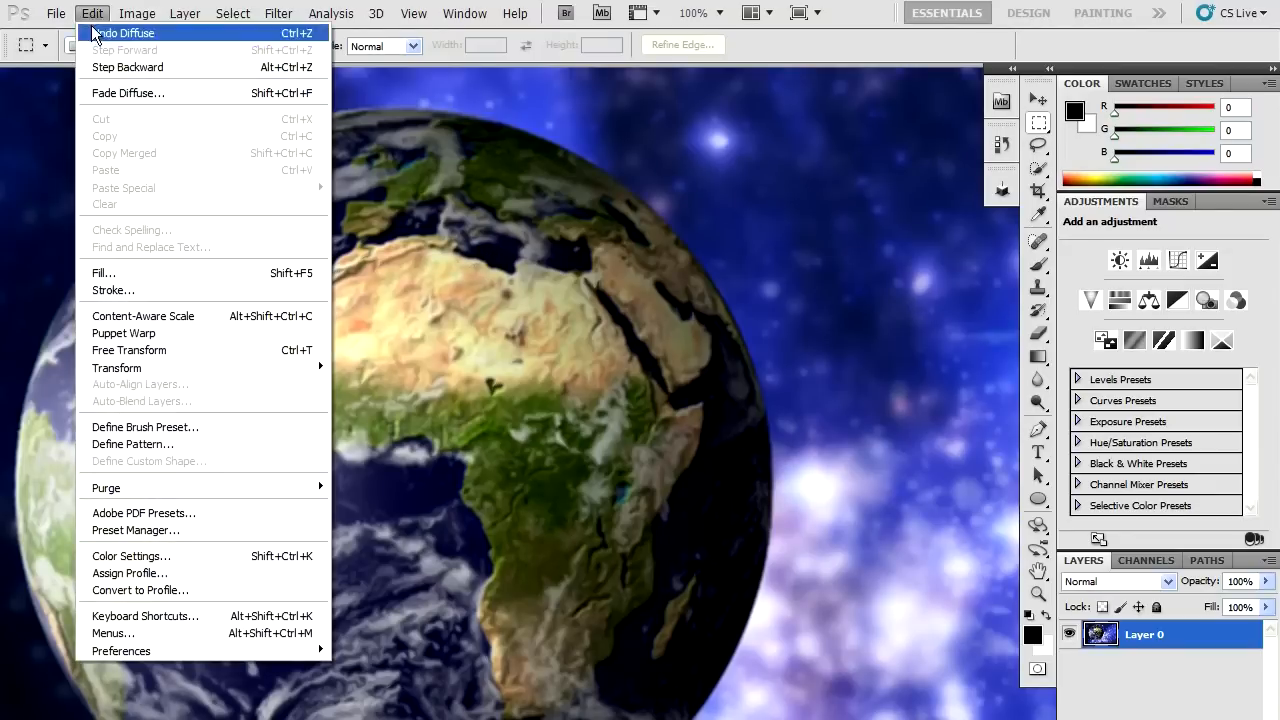
left_click(100, 93)
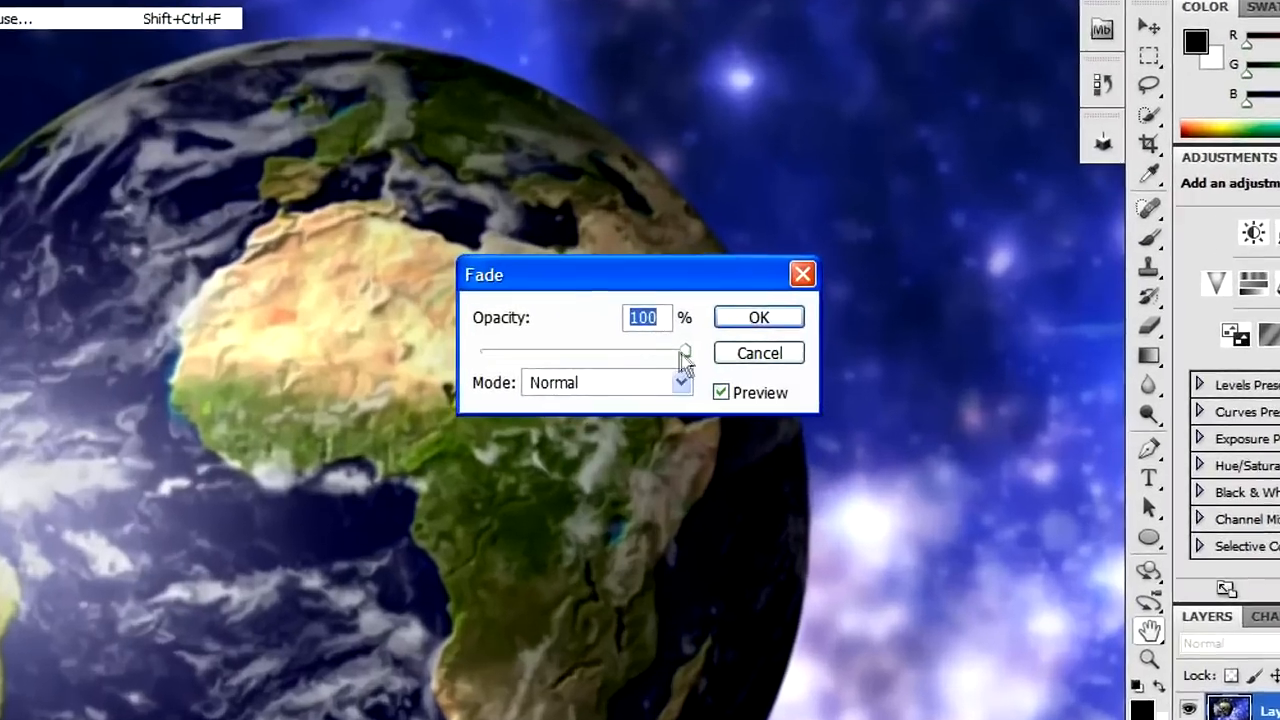
left_click_drag(677, 353, 544, 354)
left_click_drag(400, 343, 775, 337)
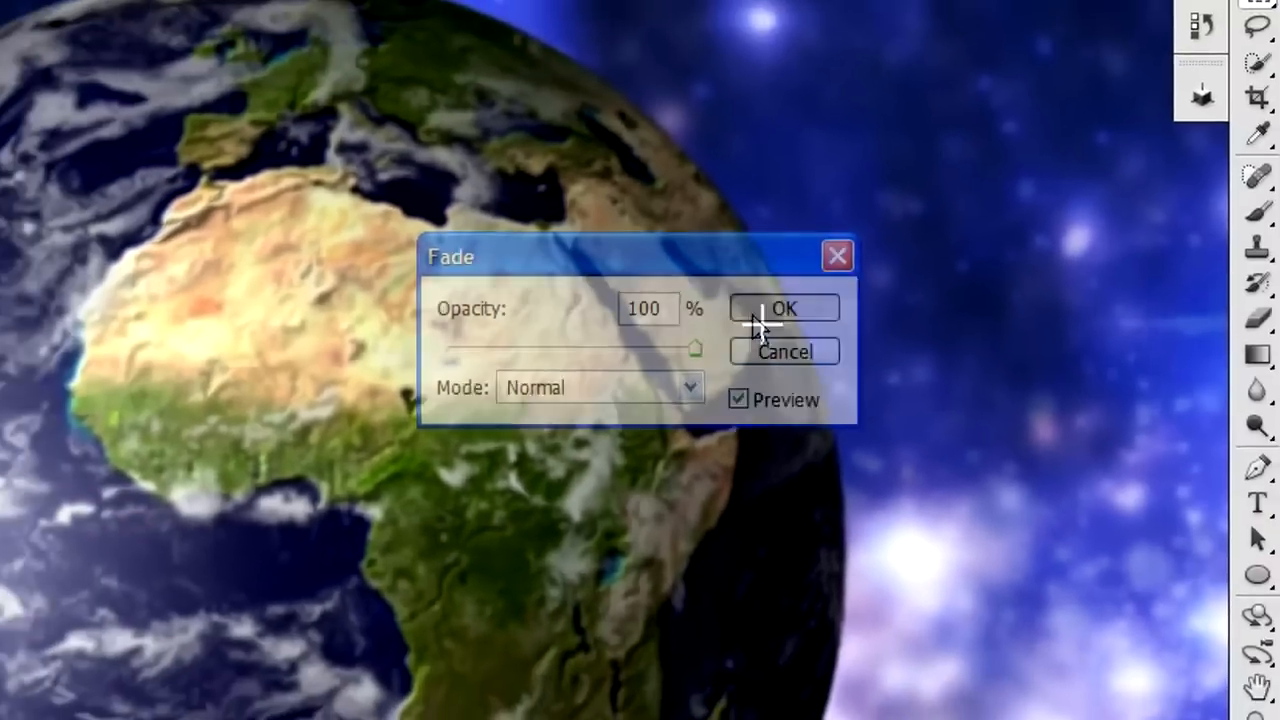
left_click(908, 263)
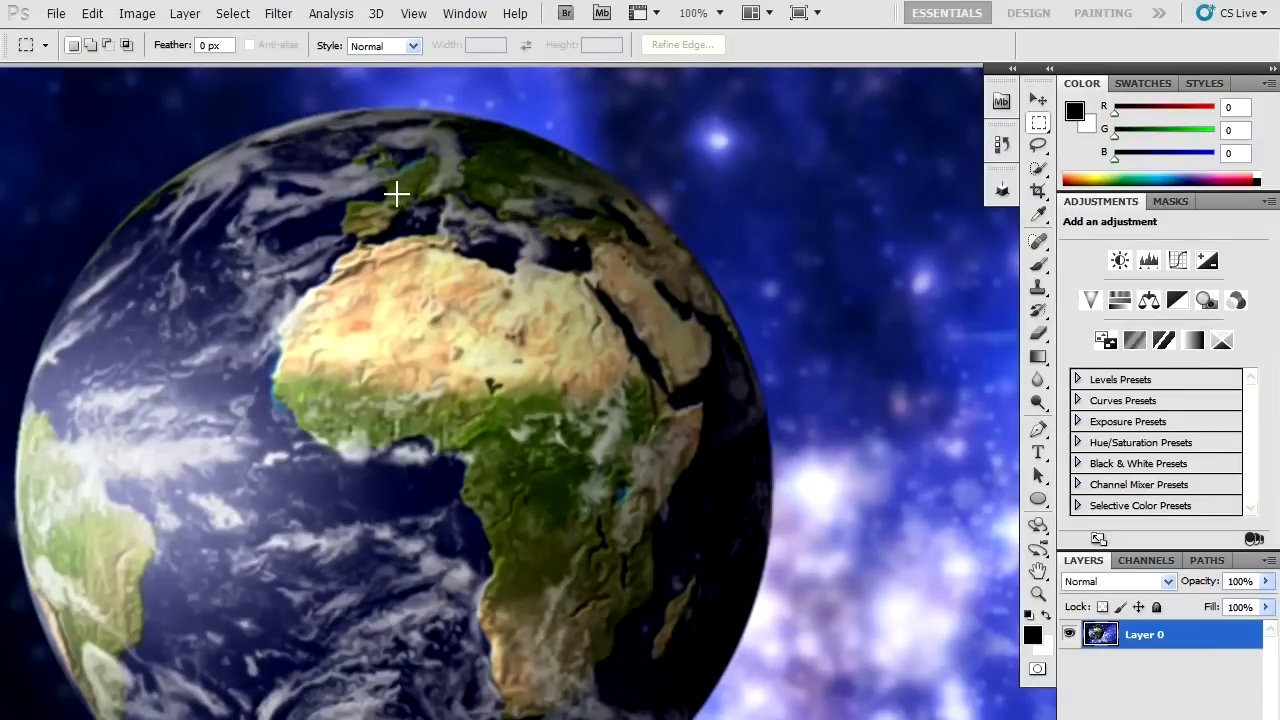
- Reduce the image to 1000 pixels wide with proportions constrained, using Bicubic Sharper (best for reduction) resampling
left_click(137, 14)
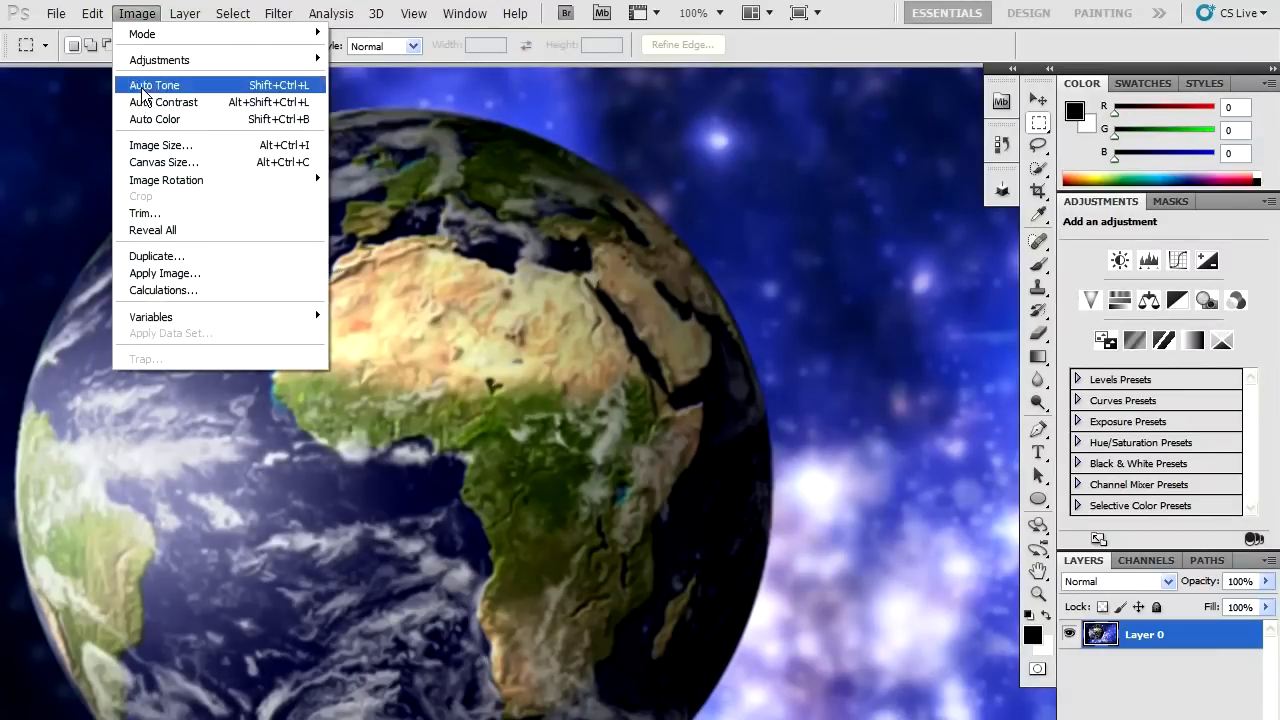
left_click(150, 144)
type("1000")
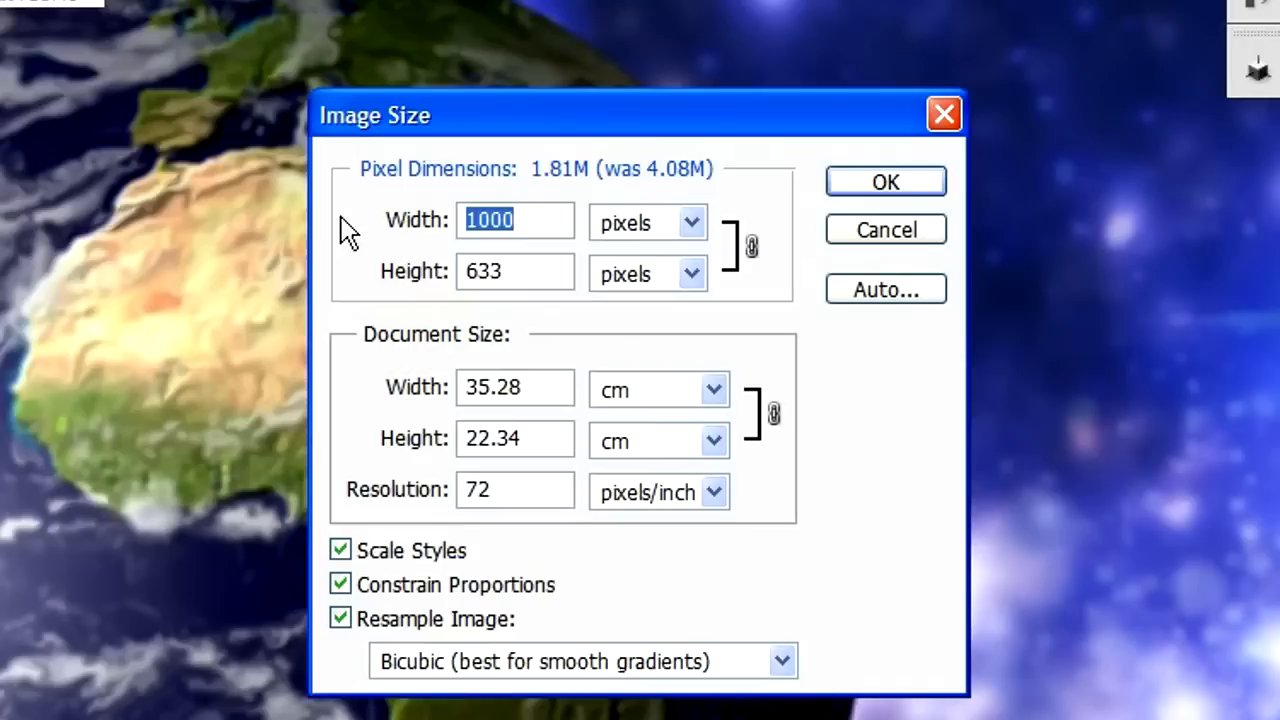
key("Tab")
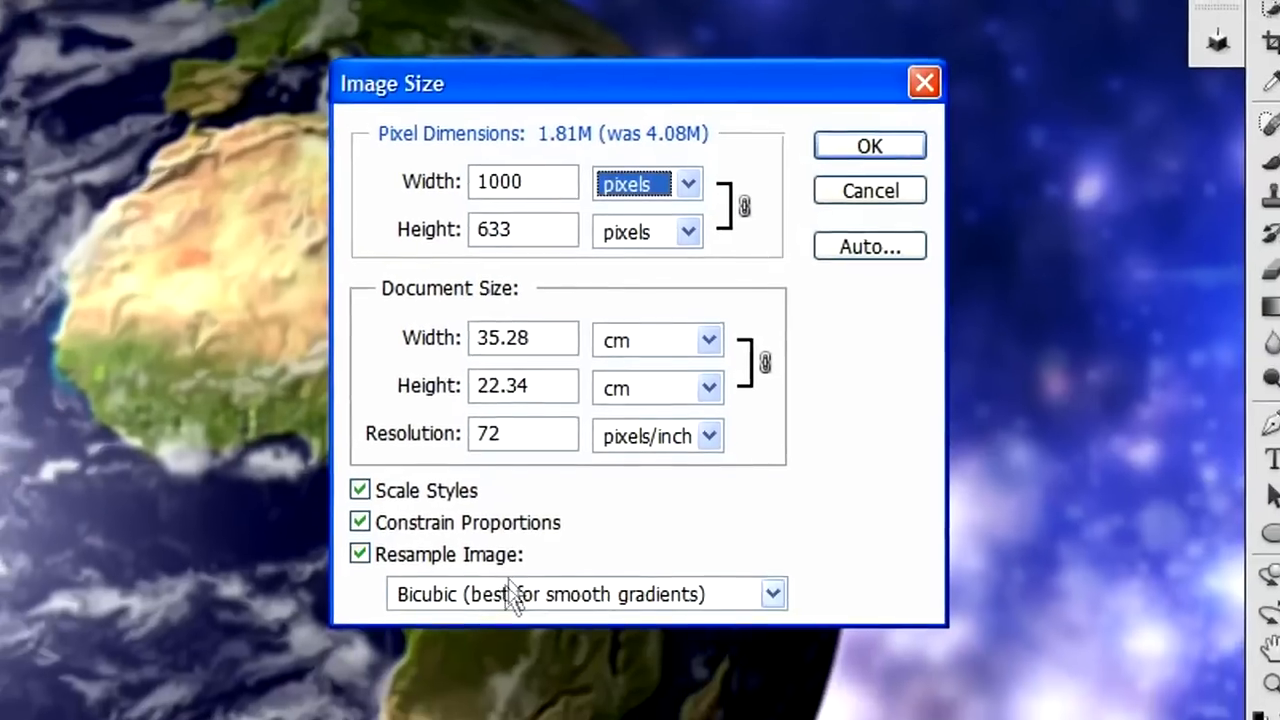
left_click(500, 660)
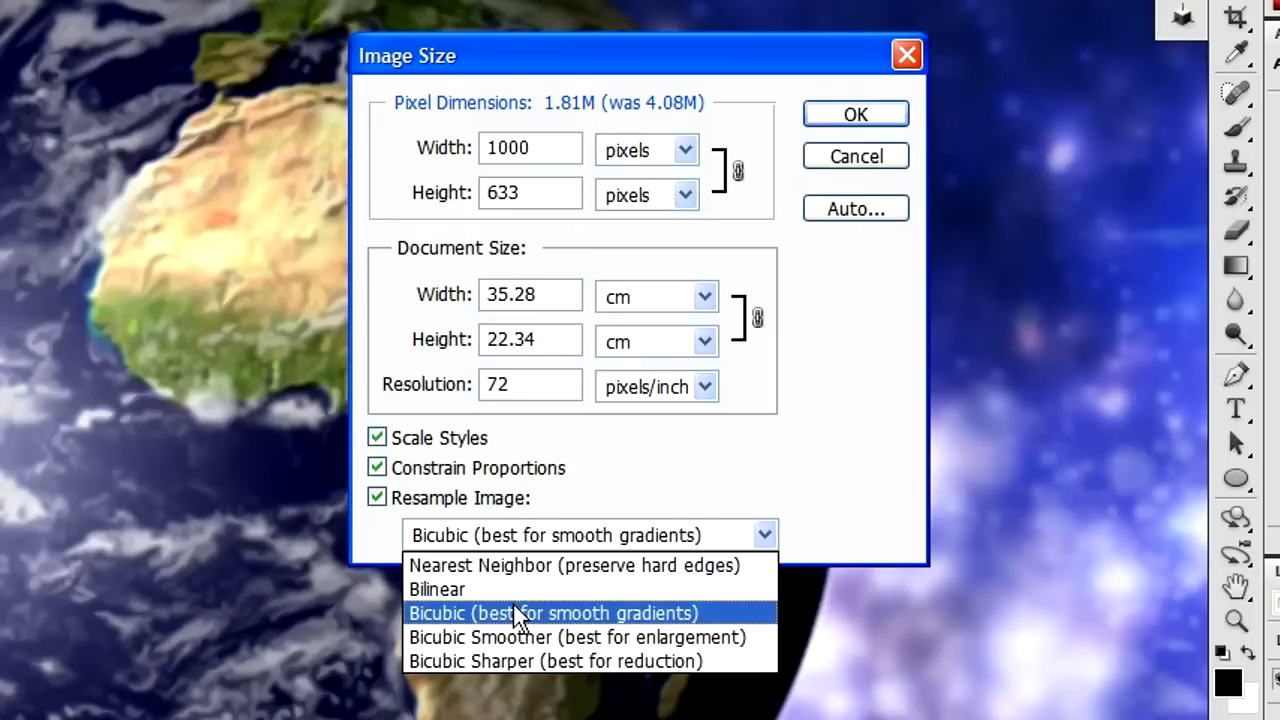
left_click(514, 661)
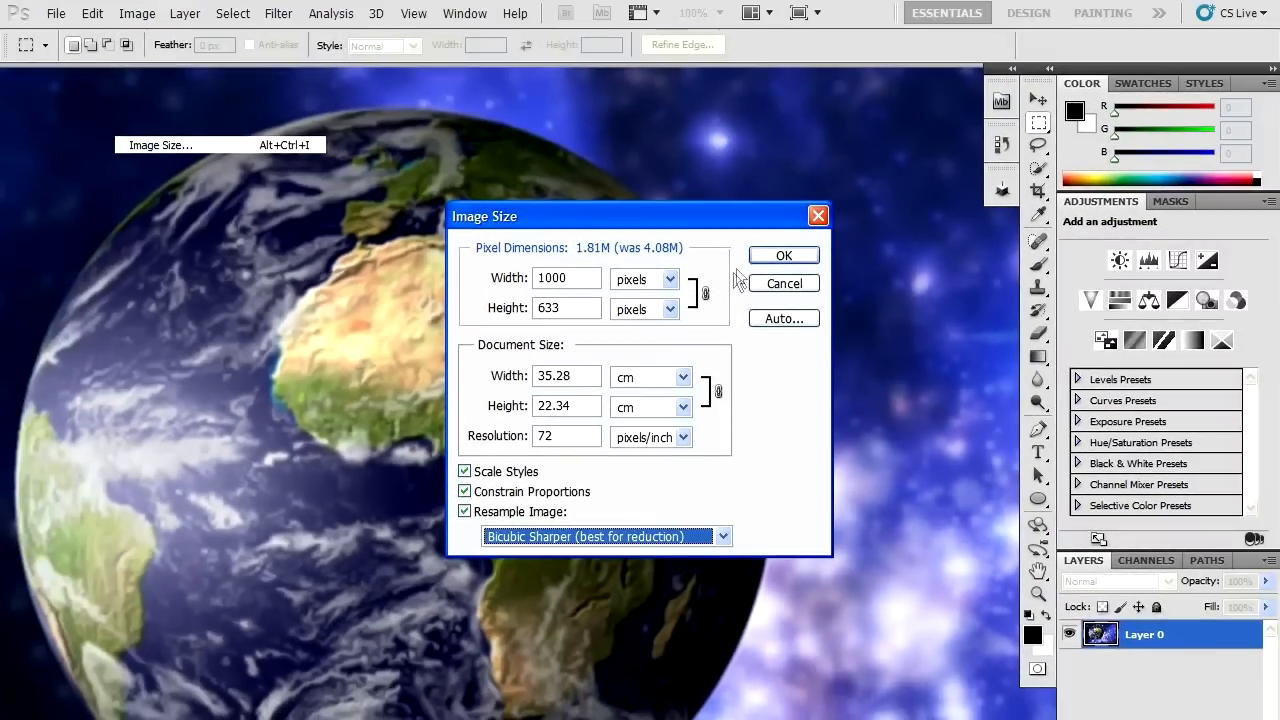
left_click(816, 191)
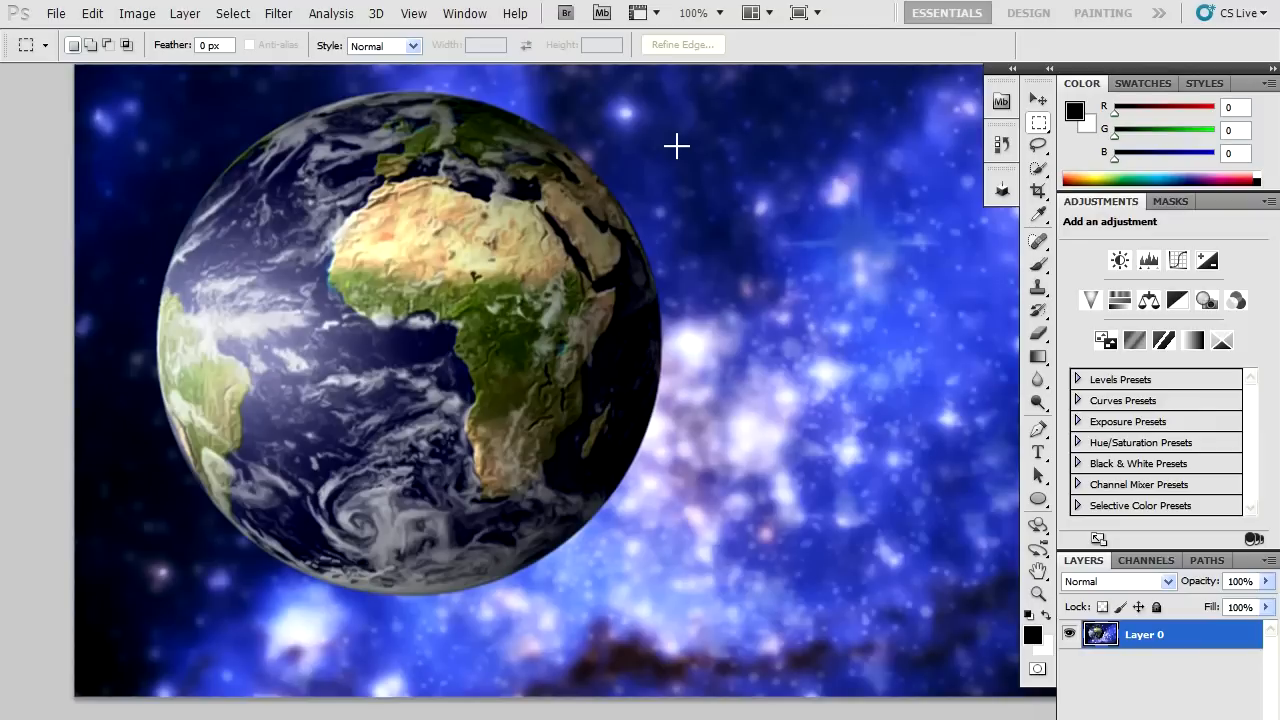
- Start Smart Sharpen with Africa in the preview and set the sharpening amount to 149% and radius to 1.3 px
left_click(281, 14)
mouse_move(318, 283)
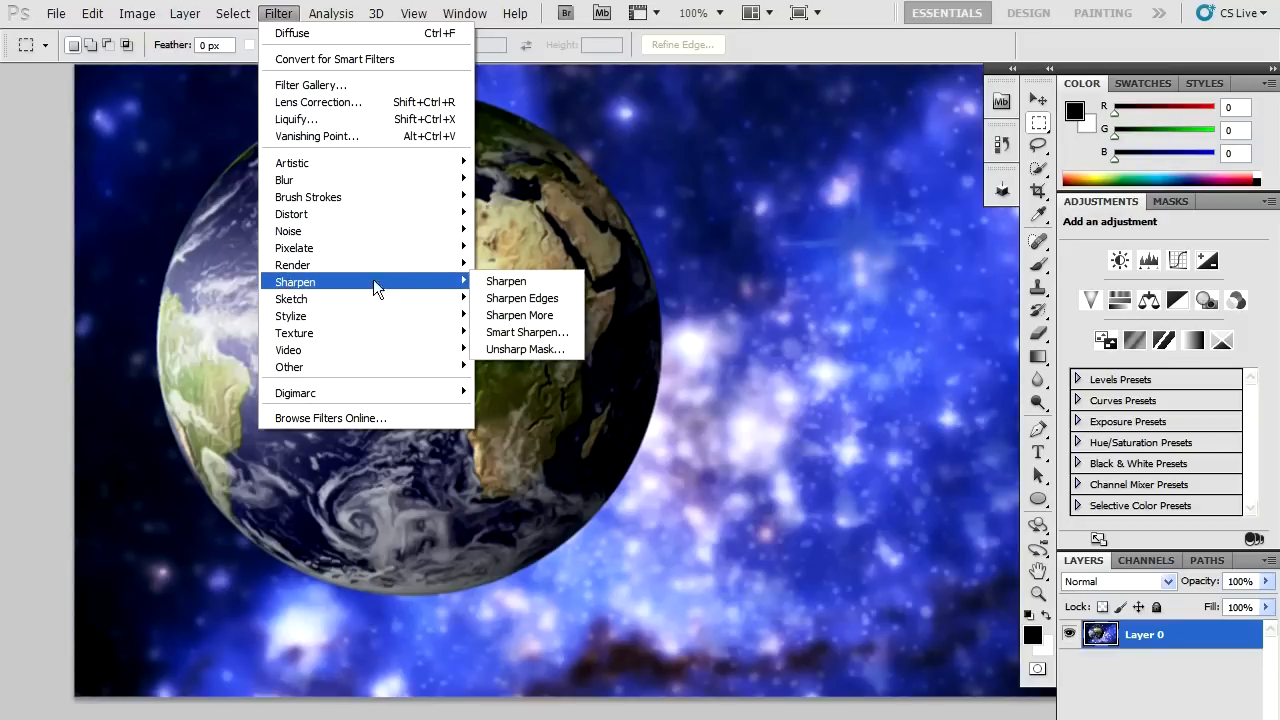
left_click(522, 331)
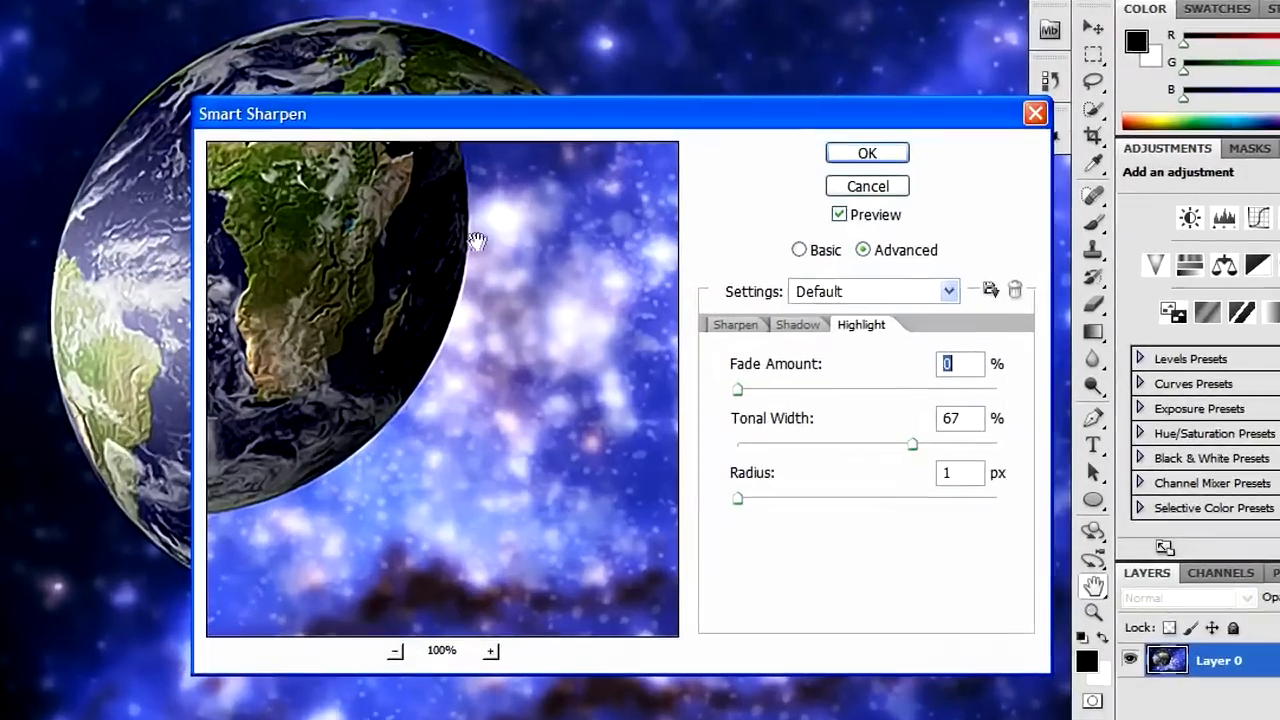
left_click_drag(477, 241, 542, 355)
left_click_drag(409, 265, 553, 346)
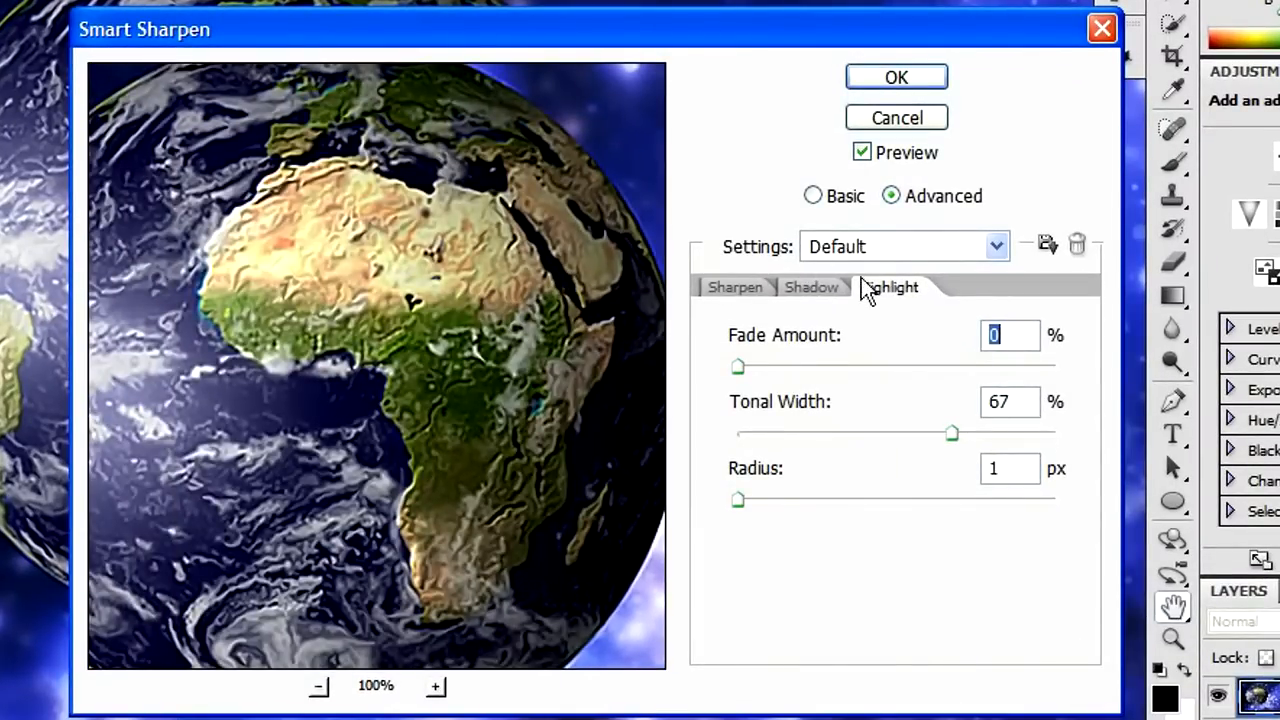
left_click(826, 289)
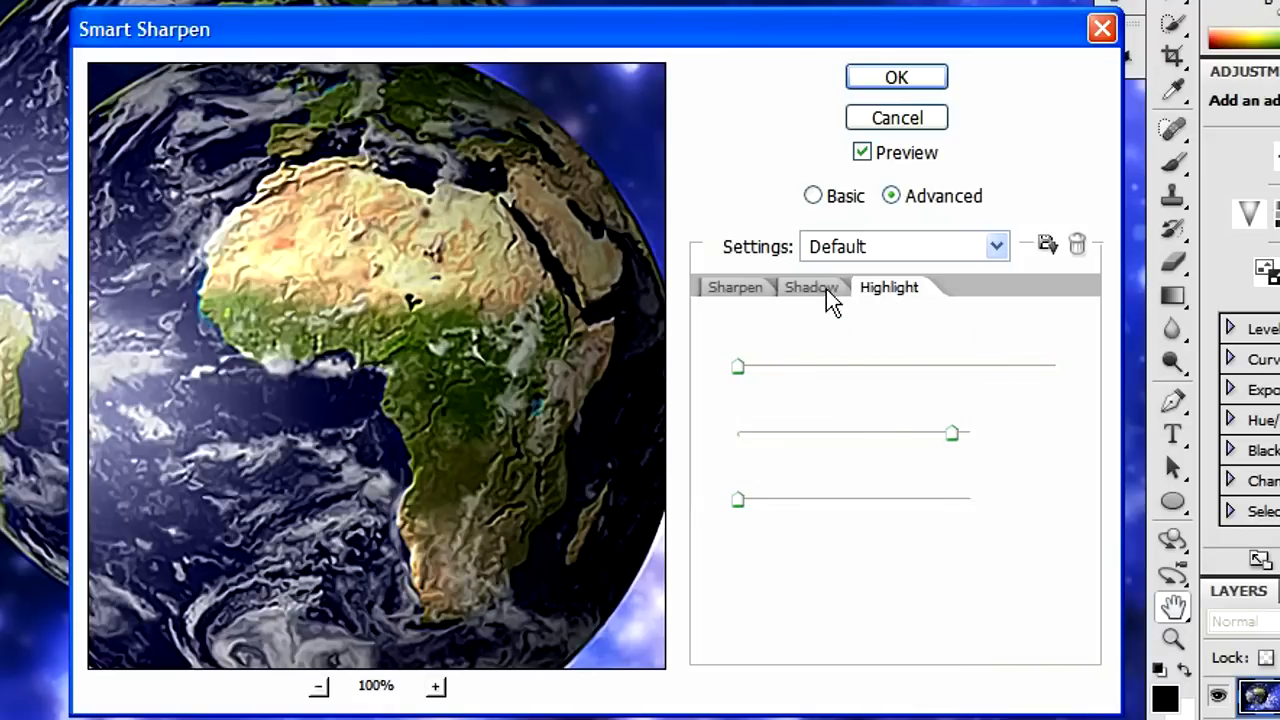
left_click(767, 288)
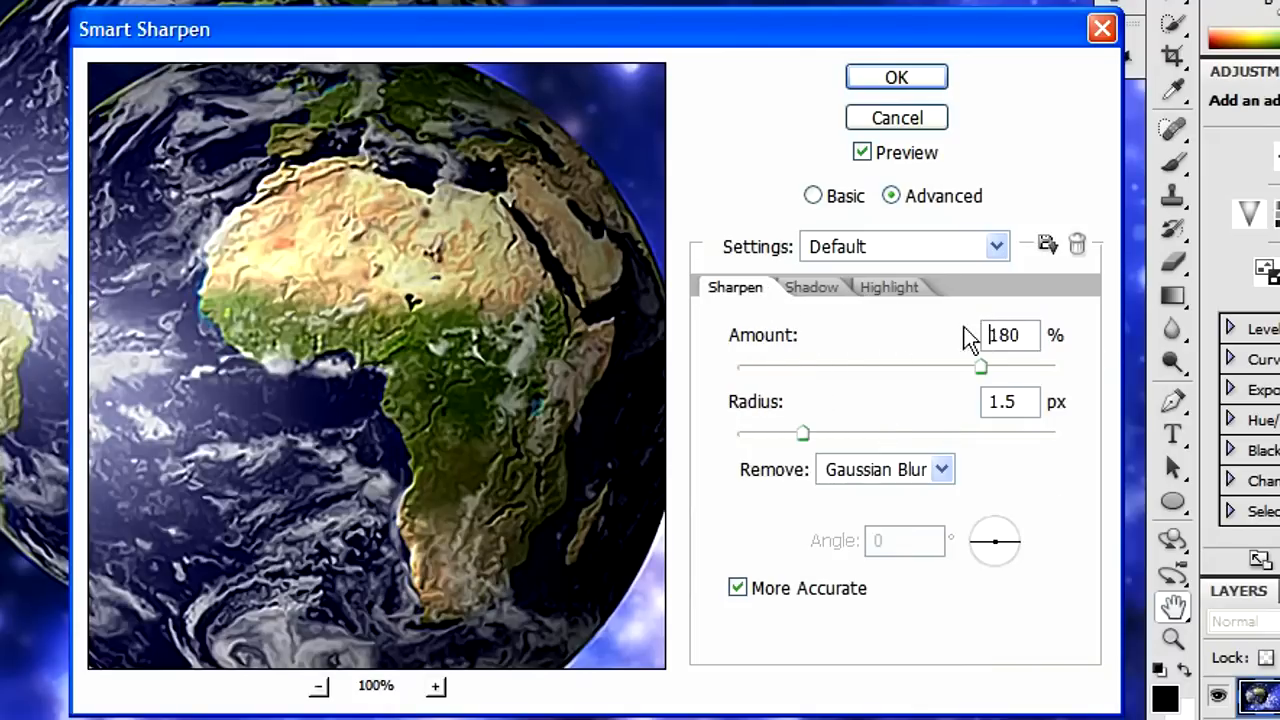
left_click_drag(982, 368, 953, 364)
left_click_drag(802, 434, 796, 434)
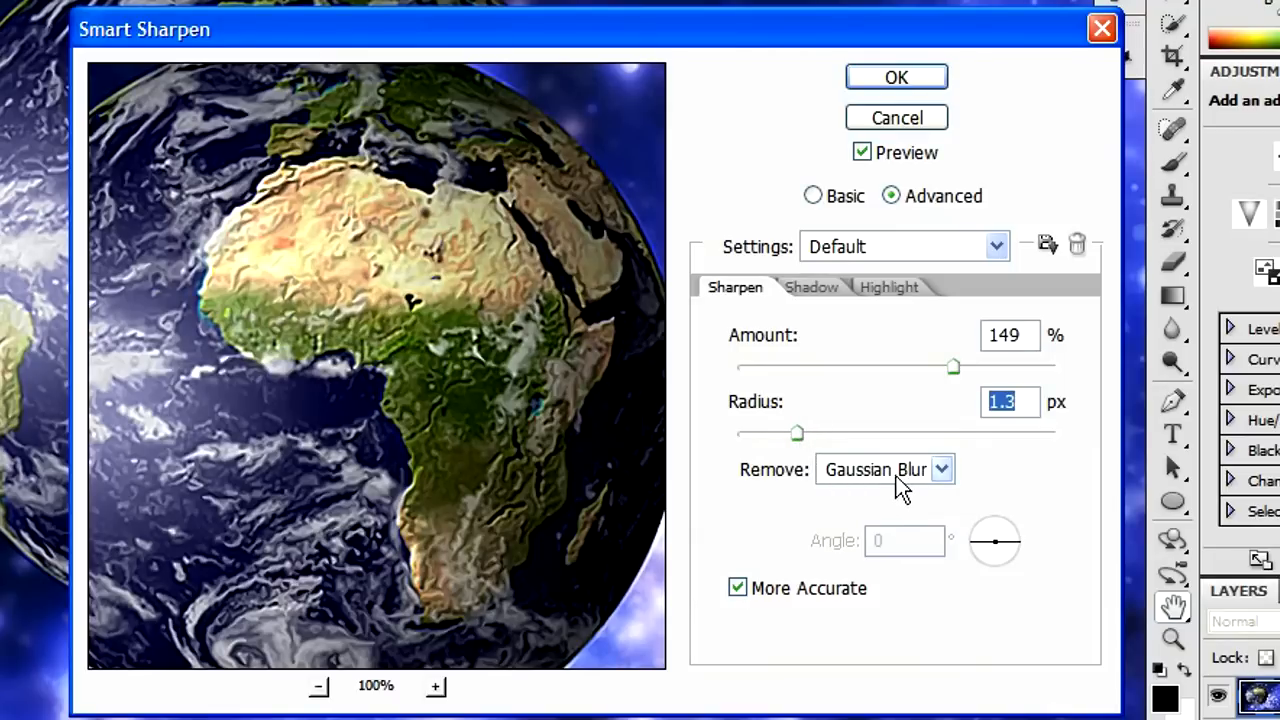
- Check the Shadow and Highlight settings, and apply Smart Sharpen with More Accurate enabled
left_click(811, 287)
left_click(889, 287)
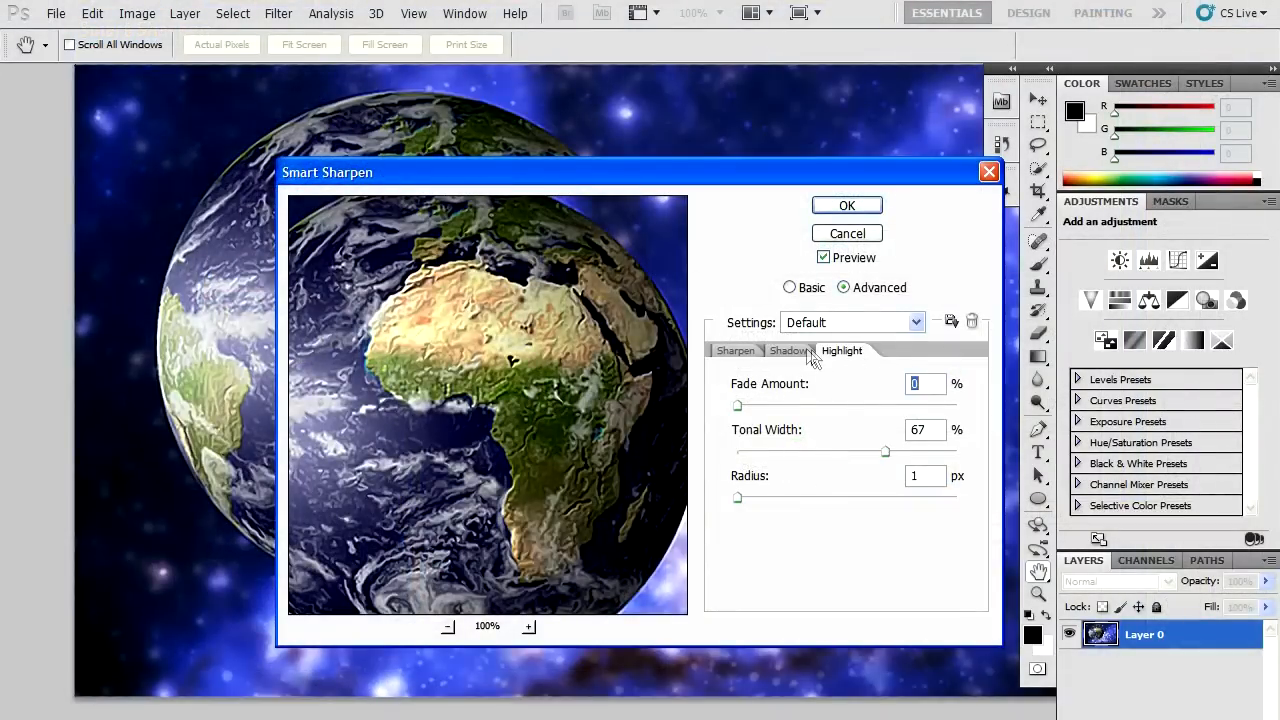
left_click(793, 351)
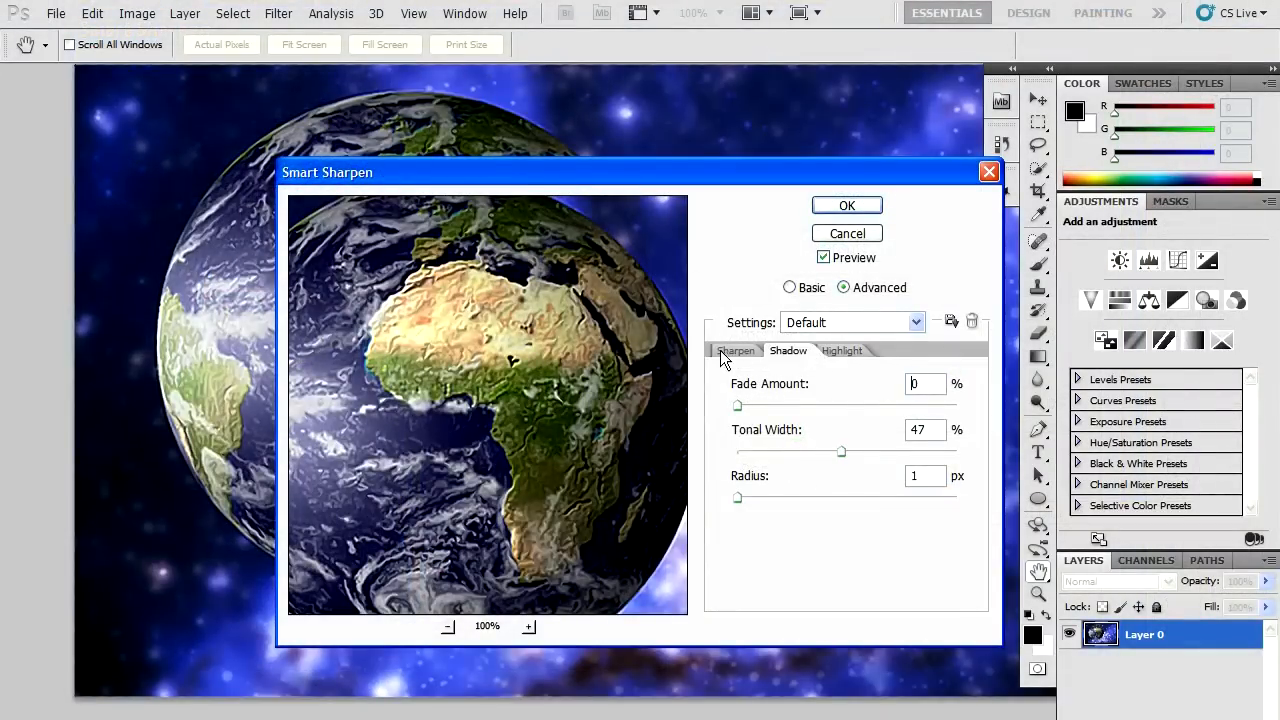
left_click(736, 351)
left_click(772, 562)
left_click(772, 564)
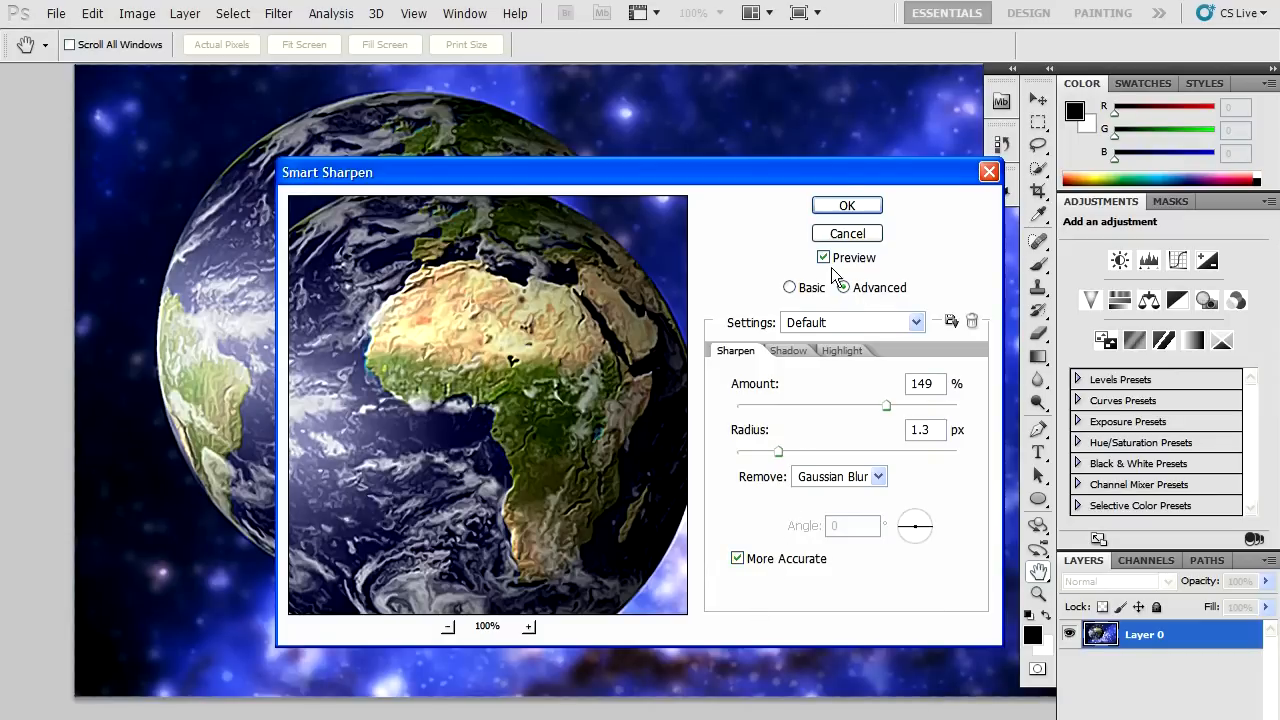
left_click(847, 205)
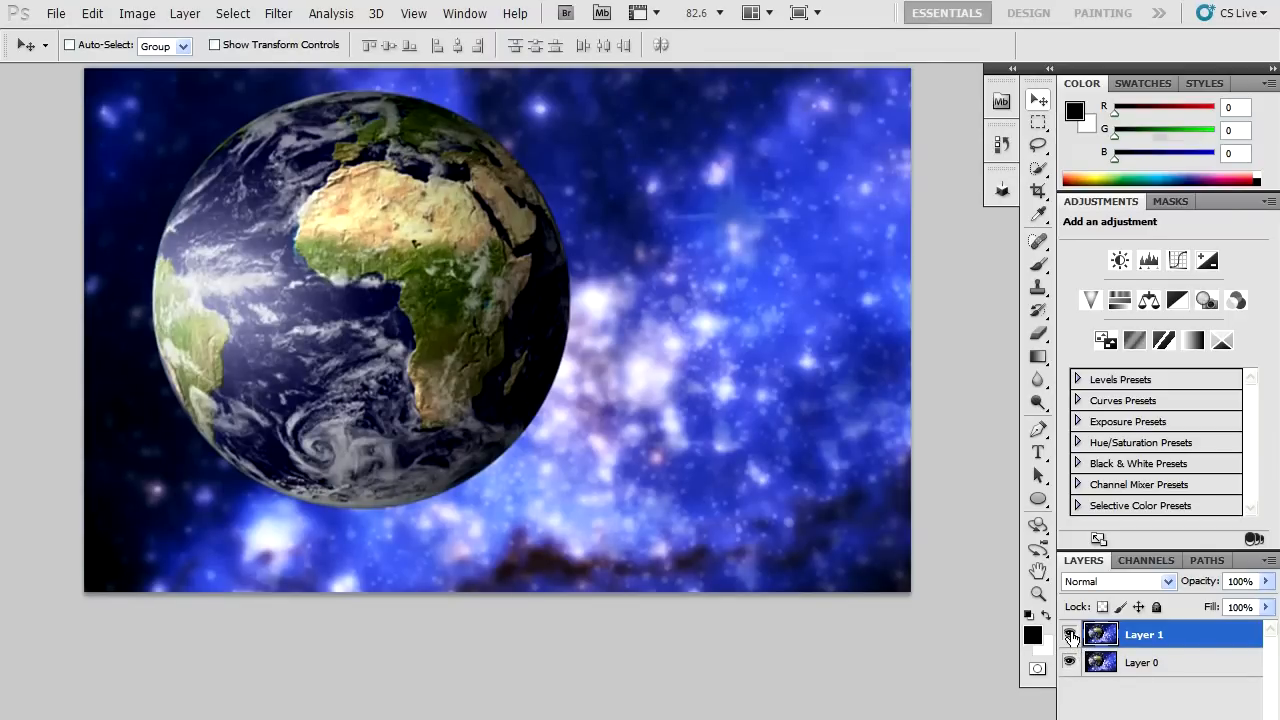
- Hide Layer 1 to compare it with Layer 0 beneath
left_click(1071, 637)
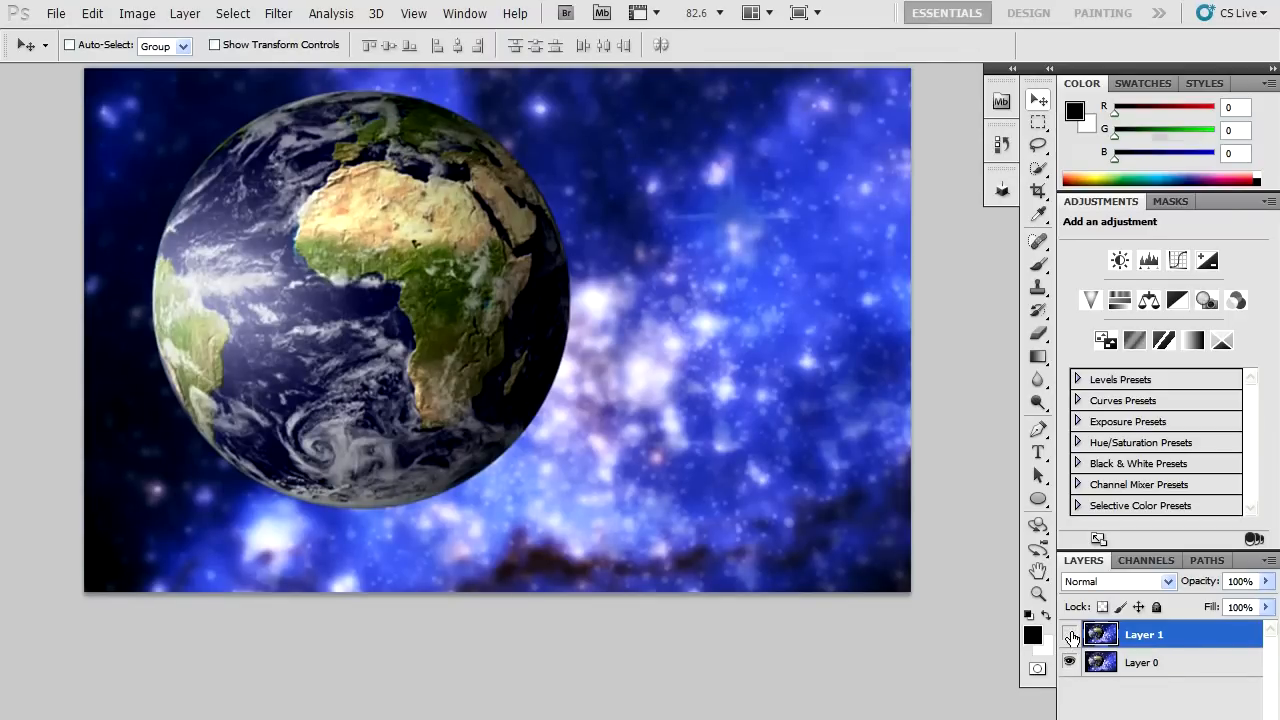